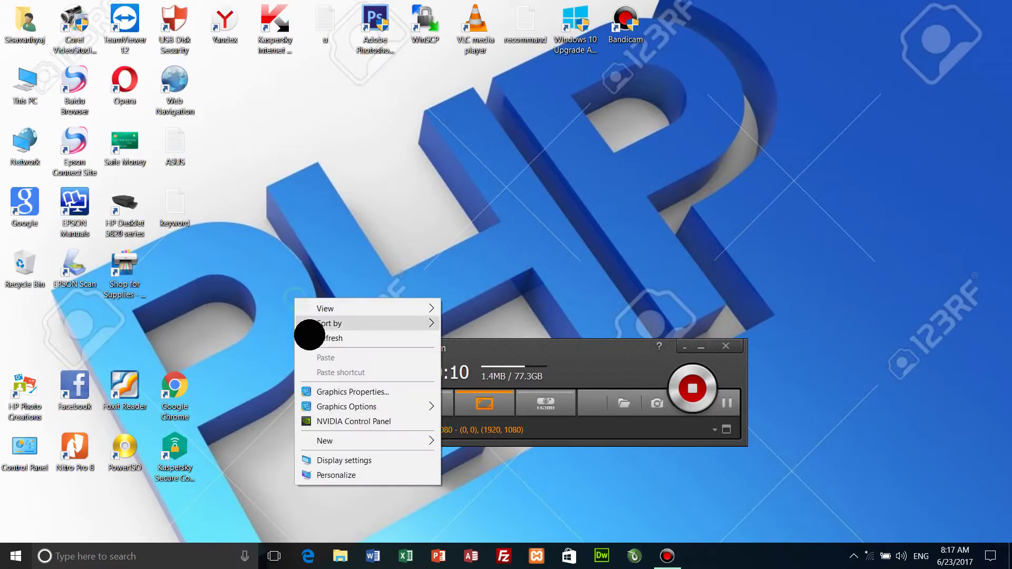
pyautogui.click(311, 337)
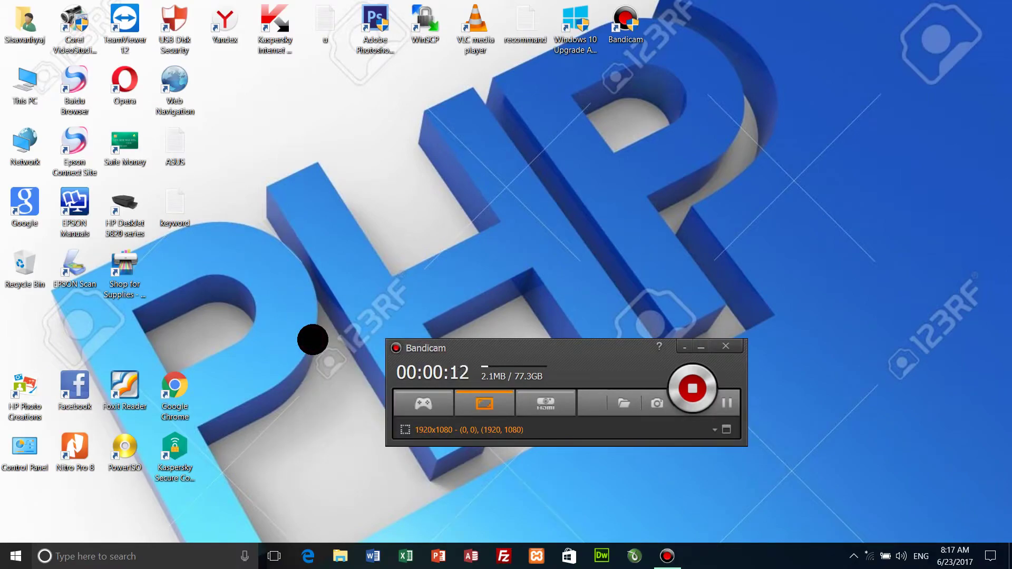
pyautogui.rightClick(257, 255)
pyautogui.click(283, 293)
pyautogui.rightClick(282, 298)
pyautogui.click(298, 337)
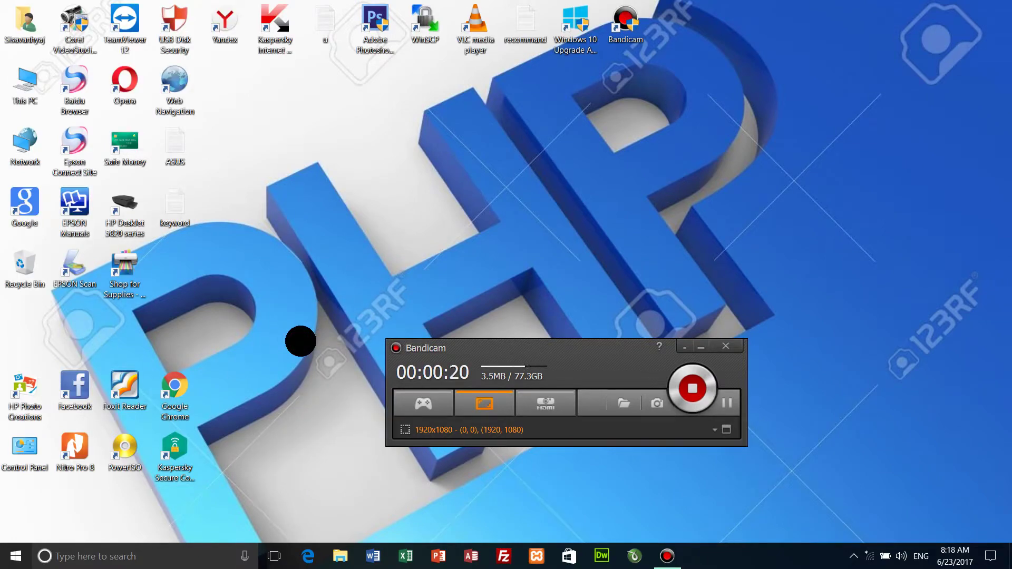
pyautogui.rightClick(283, 276)
pyautogui.click(295, 314)
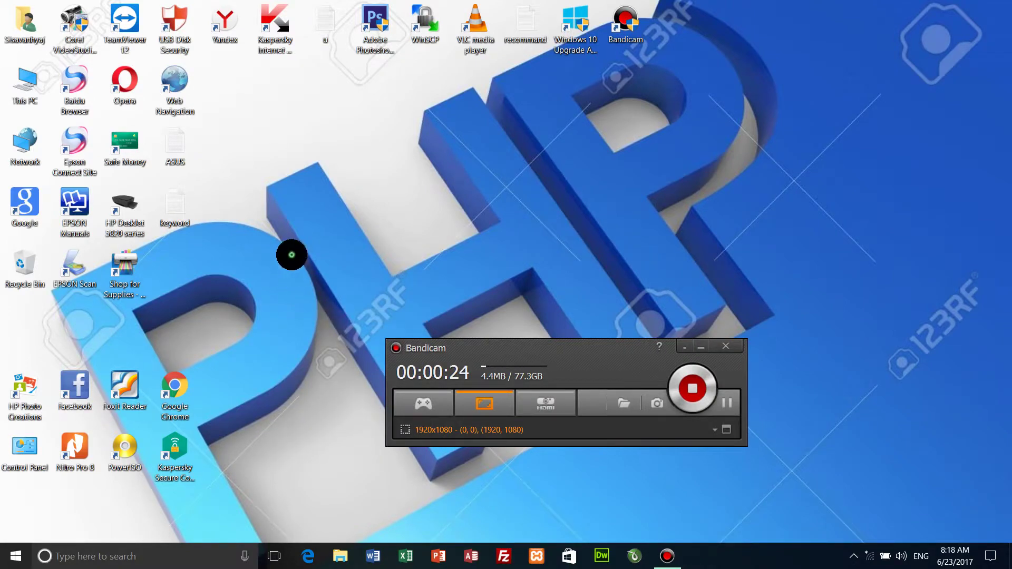
pyautogui.rightClick(290, 253)
pyautogui.click(305, 291)
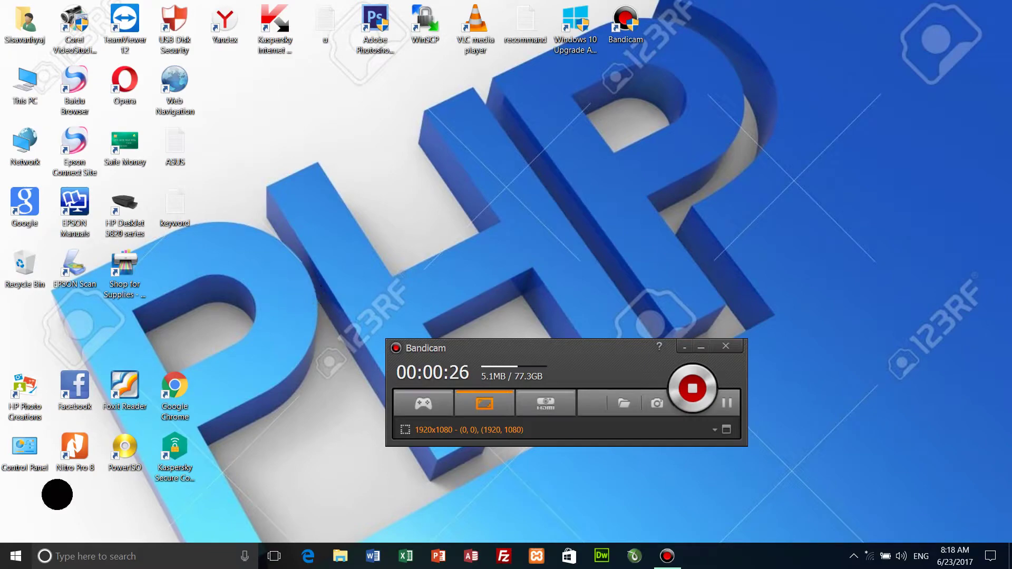
pyautogui.click(15, 557)
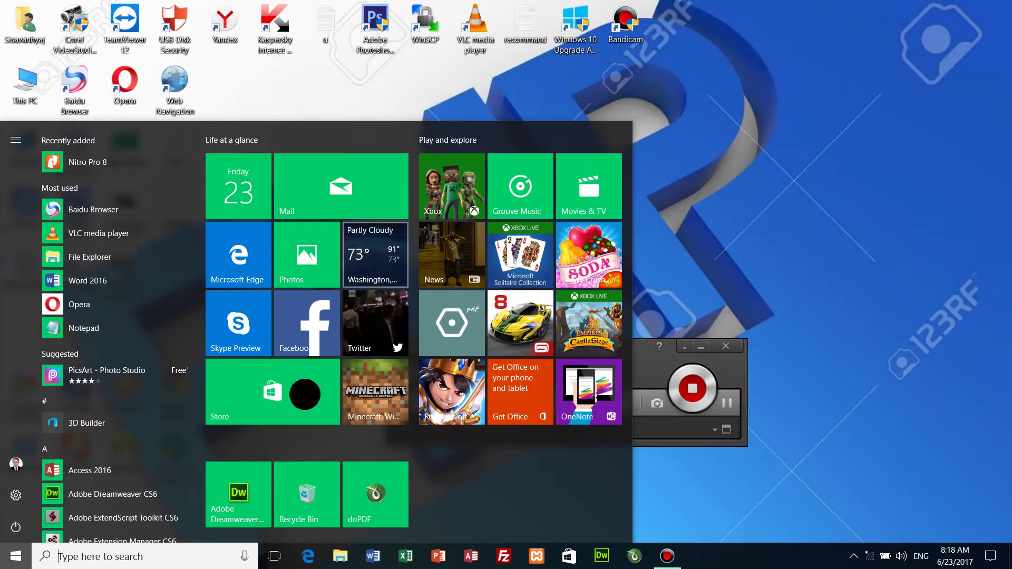
pyautogui.click(766, 557)
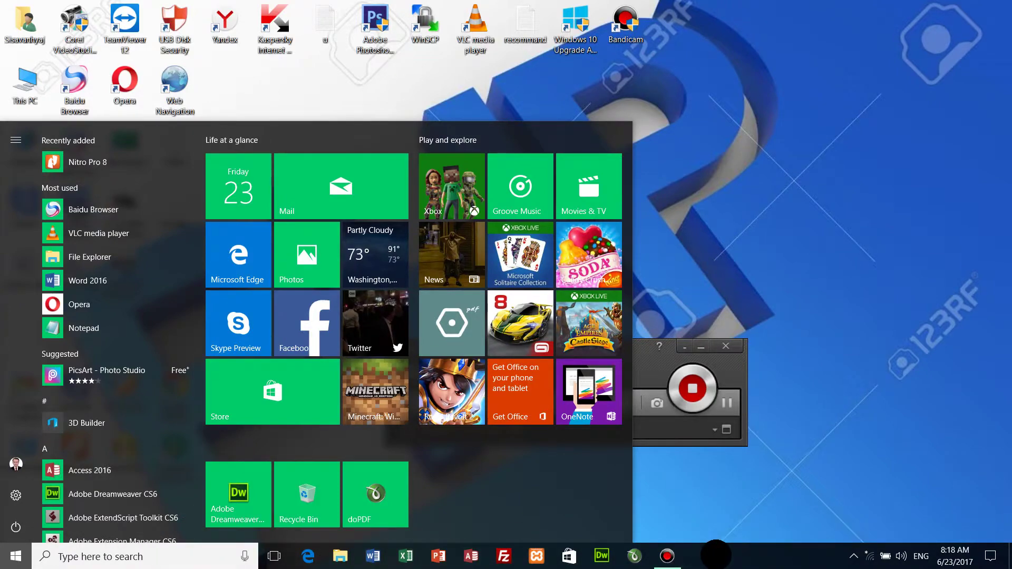
pyautogui.click(667, 200)
pyautogui.rightClick(672, 204)
pyautogui.click(700, 242)
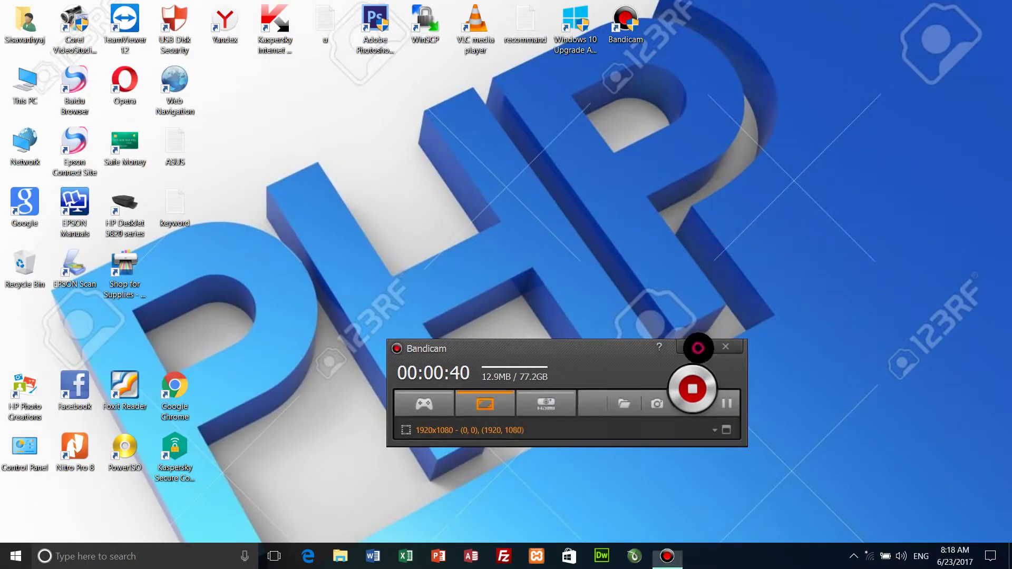
pyautogui.rightClick(518, 275)
pyautogui.click(539, 312)
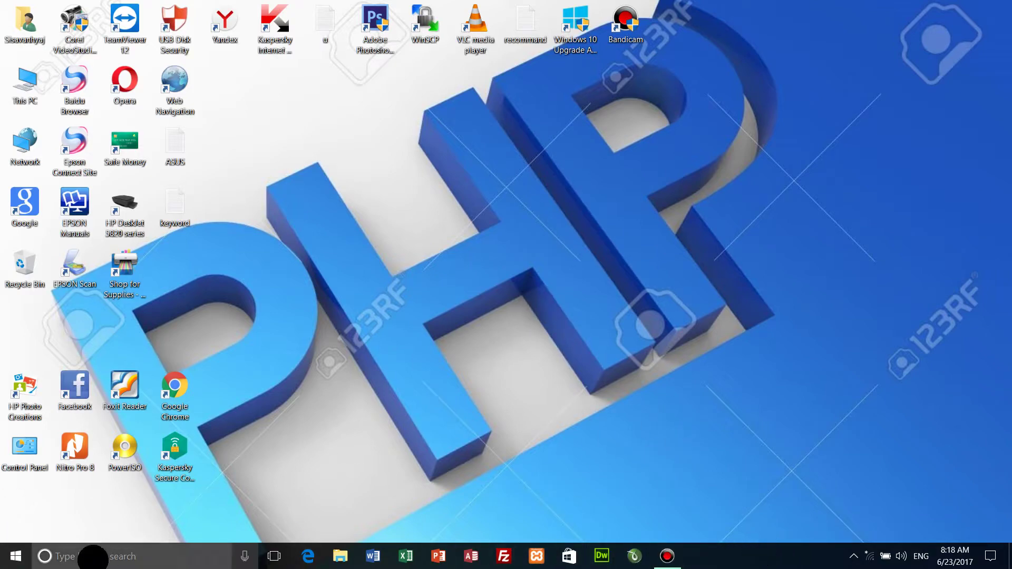
pyautogui.click(15, 557)
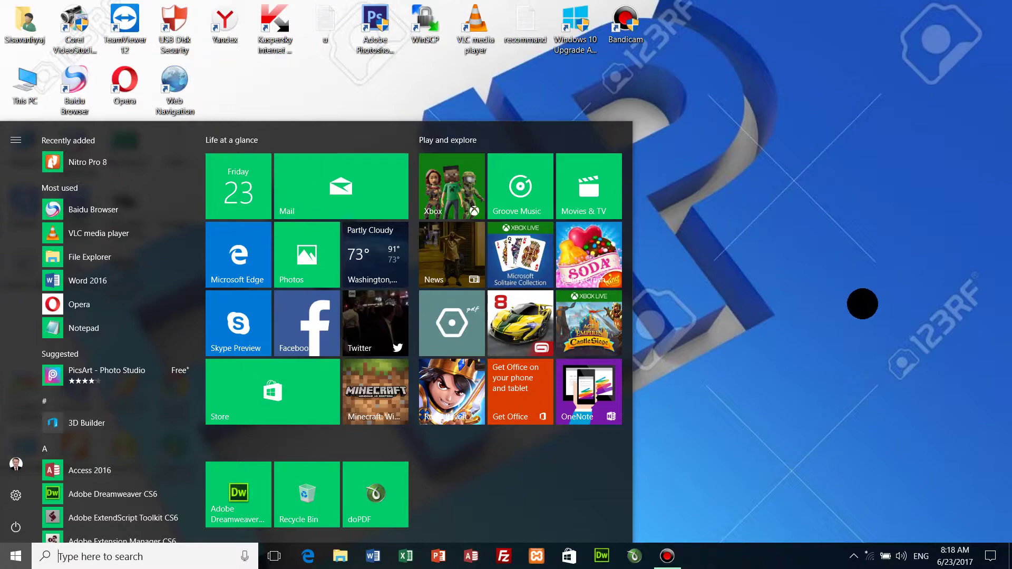
pyautogui.click(736, 272)
pyautogui.rightClick(487, 238)
pyautogui.click(416, 210)
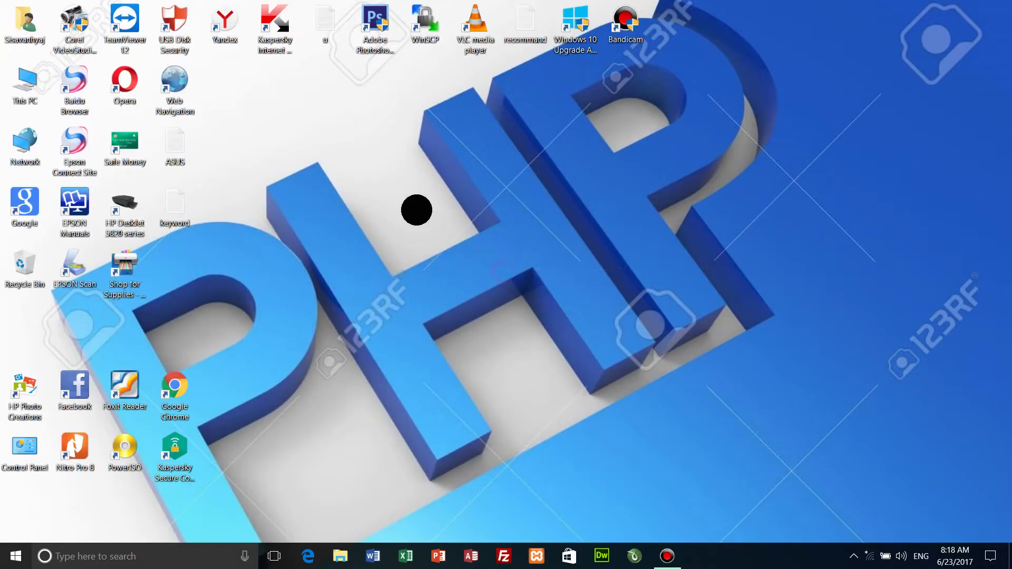
pyautogui.rightClick(413, 207)
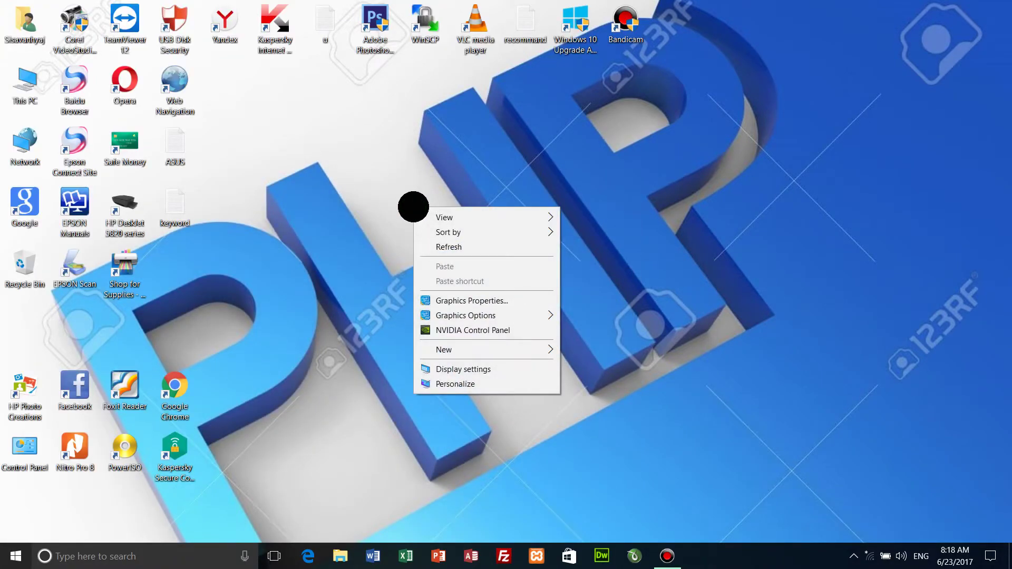
pyautogui.click(452, 247)
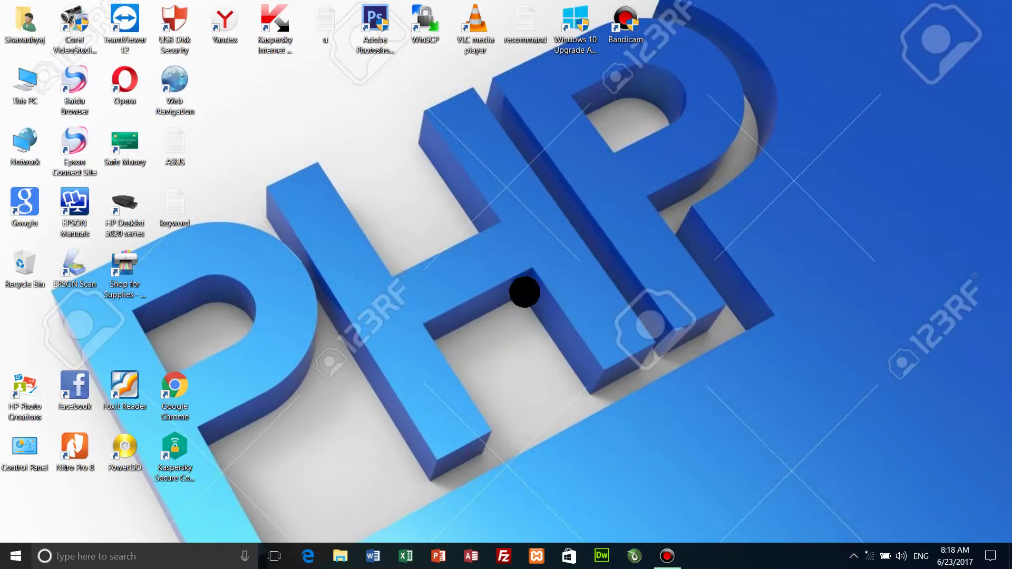
# Open the desktop's personalization settings on the Colors page and check the accent color in the Start menu
pyautogui.rightClick(514, 246)
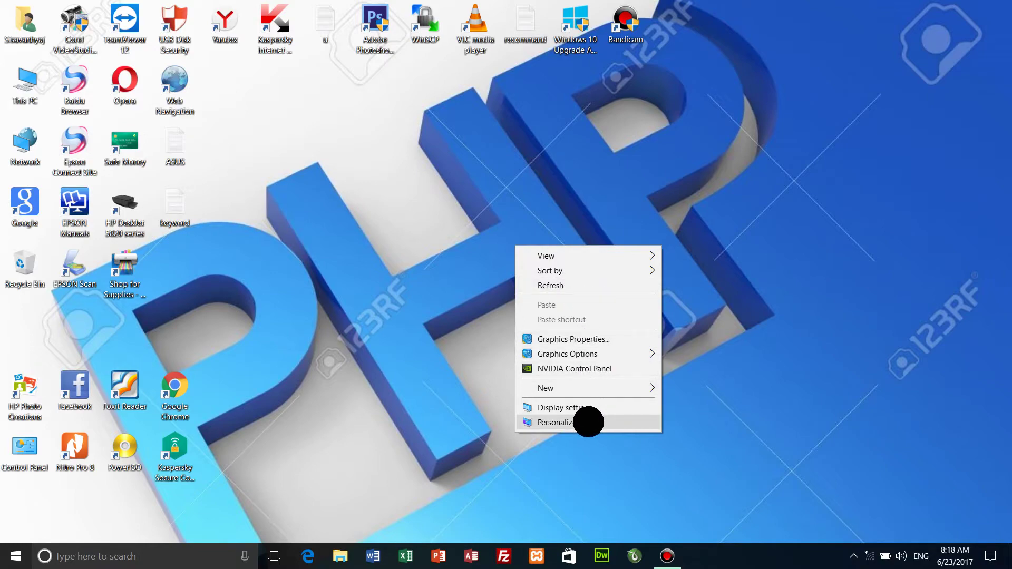
pyautogui.click(588, 421)
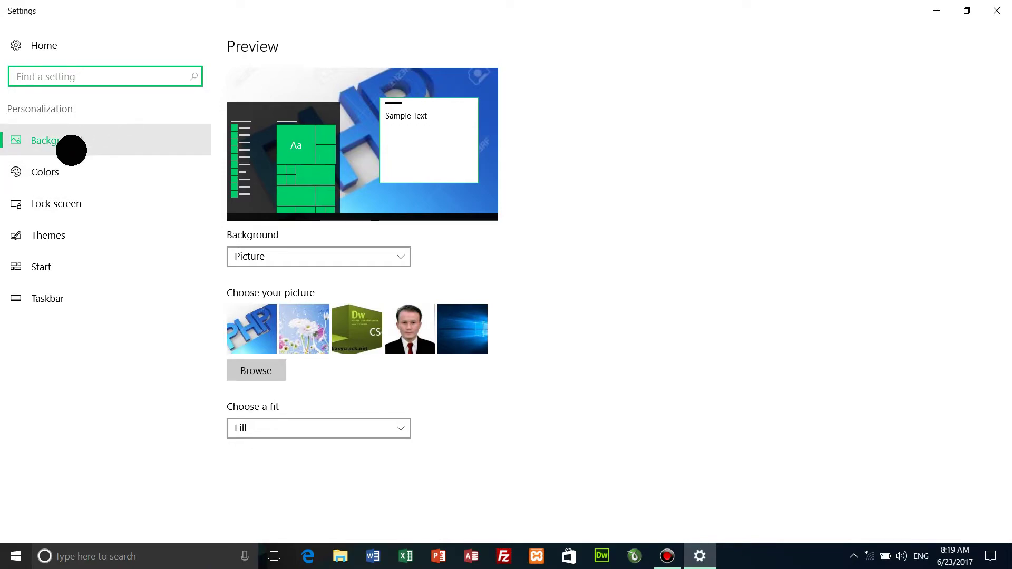
pyautogui.click(61, 165)
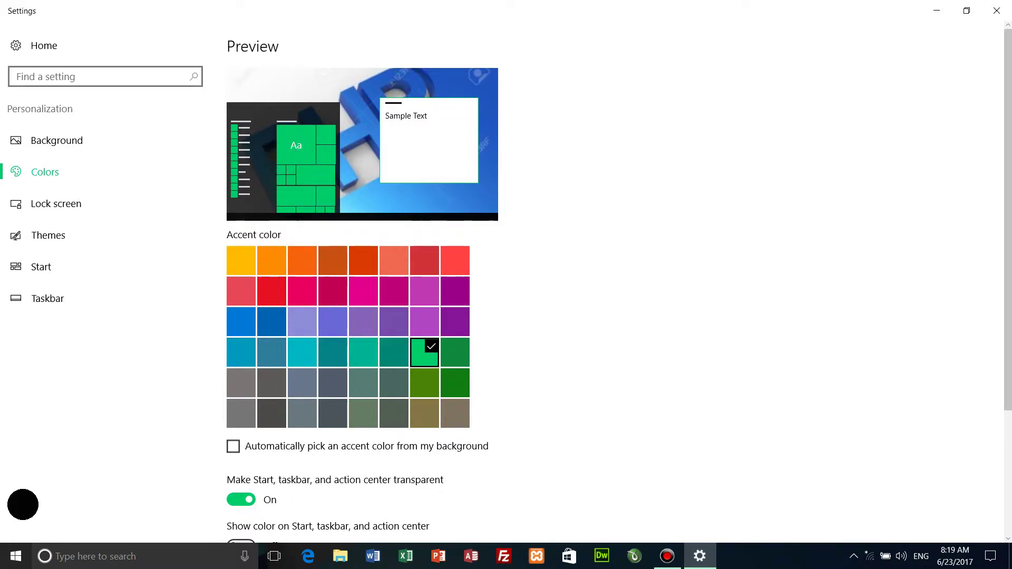
pyautogui.click(16, 556)
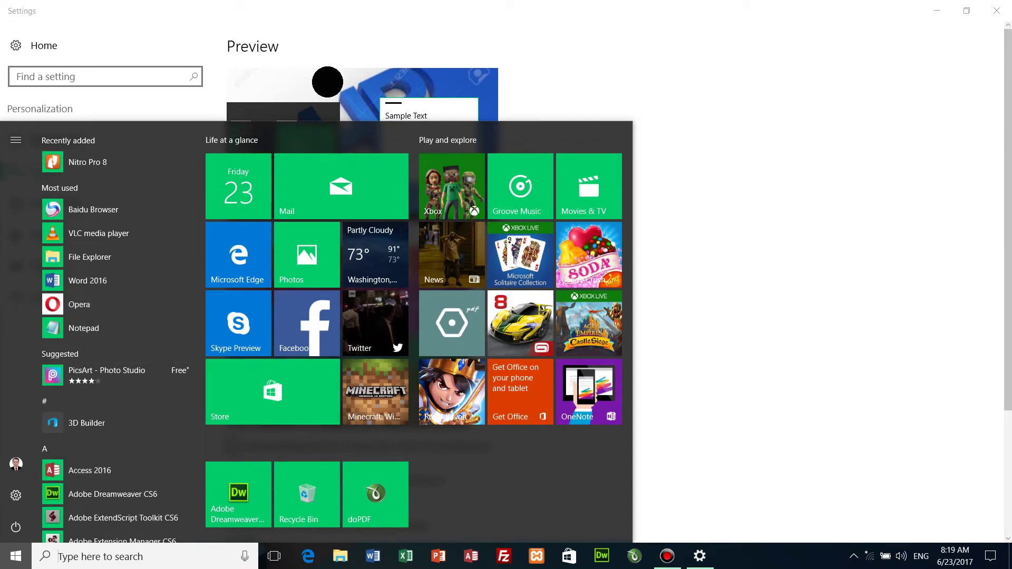
pyautogui.click(327, 82)
# Try red, yellow, purple and dark green as the accent color and check the Start menu
pyautogui.click(272, 296)
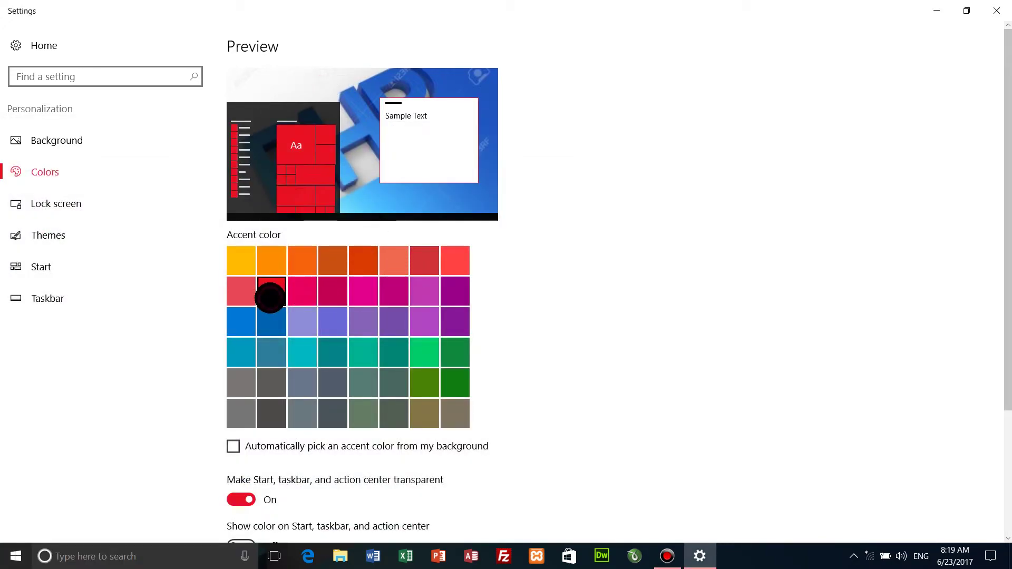
pyautogui.click(240, 259)
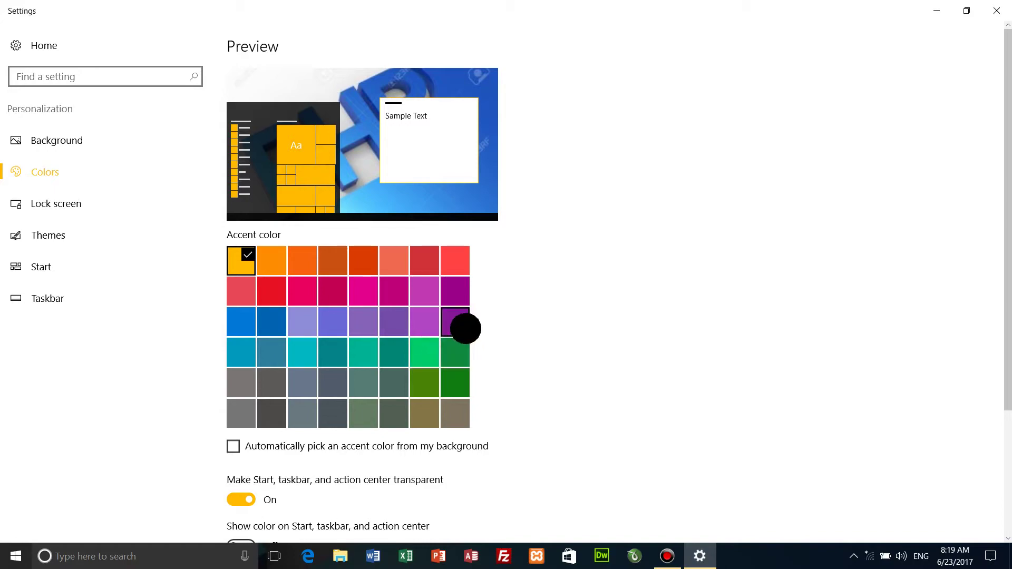
pyautogui.click(464, 327)
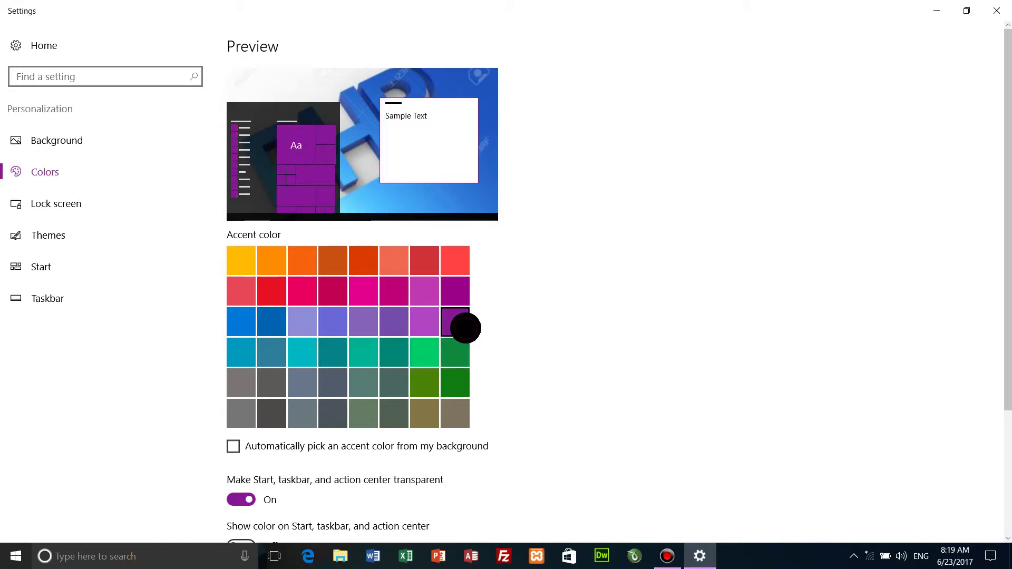
pyautogui.click(451, 360)
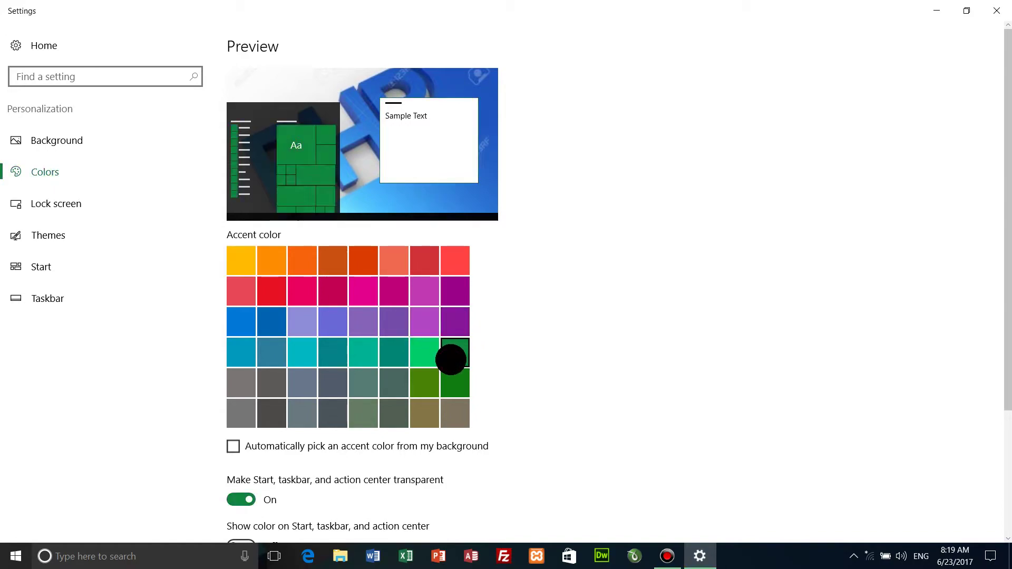
pyautogui.click(12, 556)
pyautogui.click(12, 556)
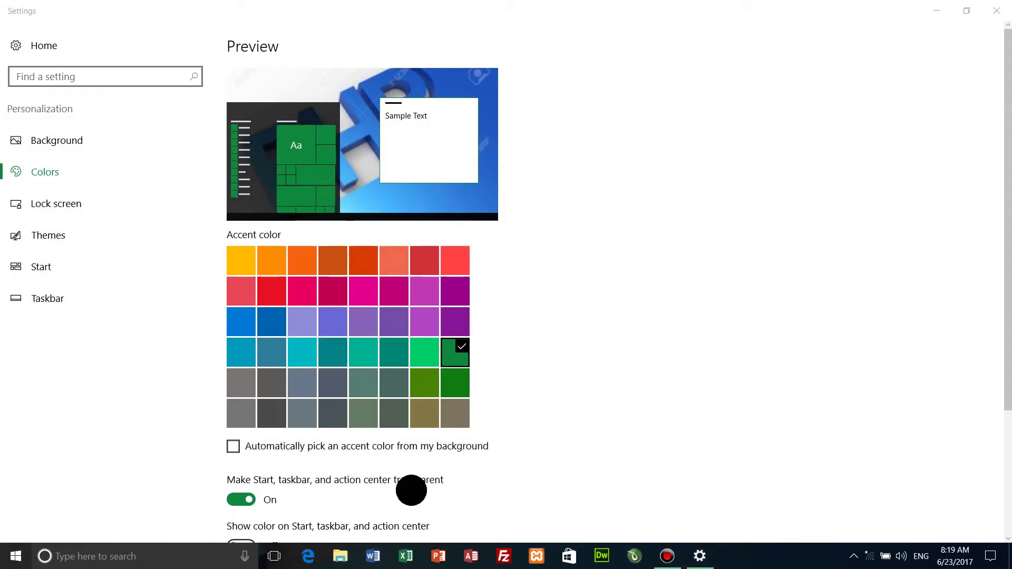
# Turn on showing color on Start, taskbar, and action center, and try the red and violet-blue accent colors with it
pyautogui.scroll(-3, 397, 472)
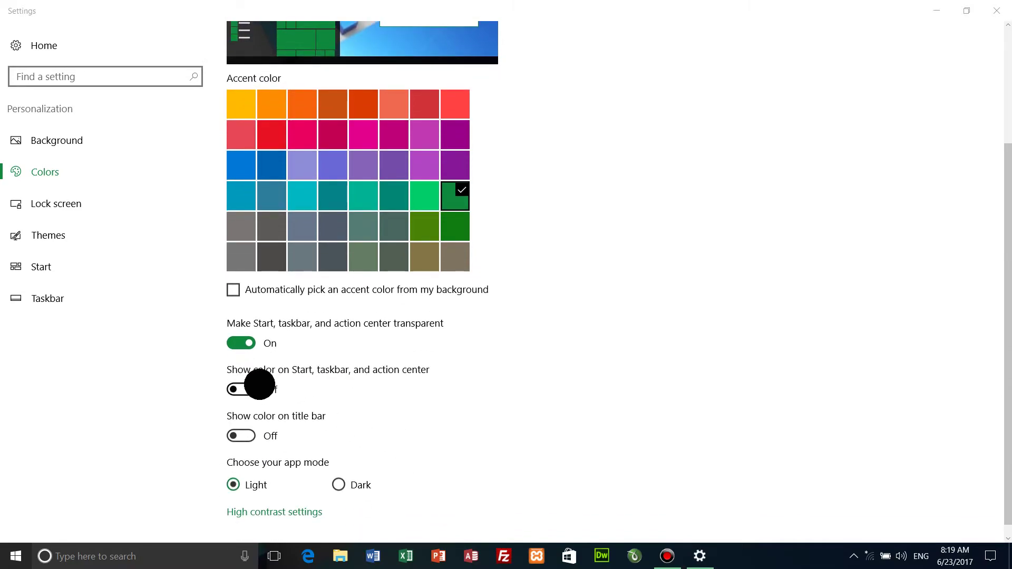
pyautogui.click(251, 390)
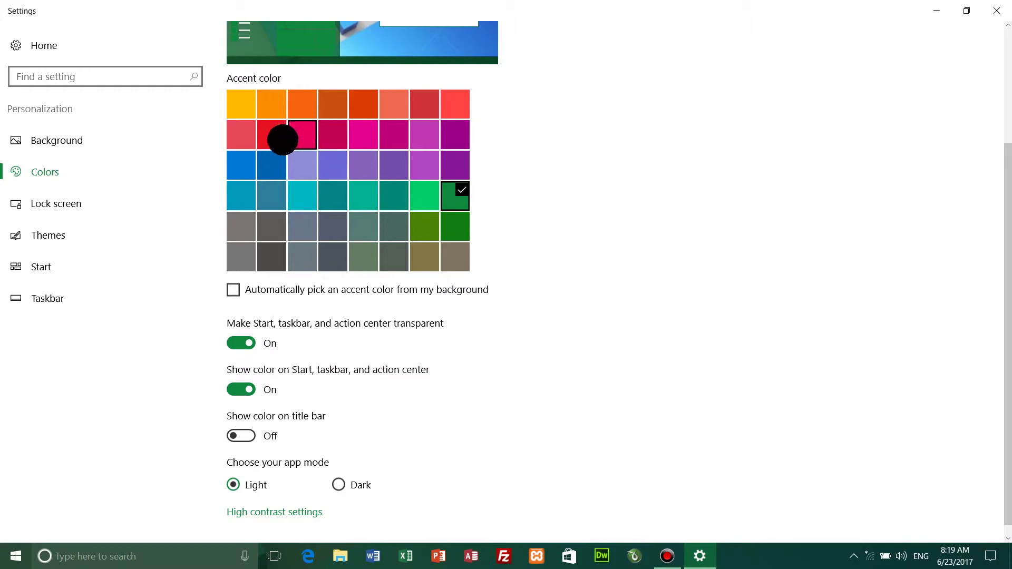
pyautogui.click(277, 139)
pyautogui.click(330, 172)
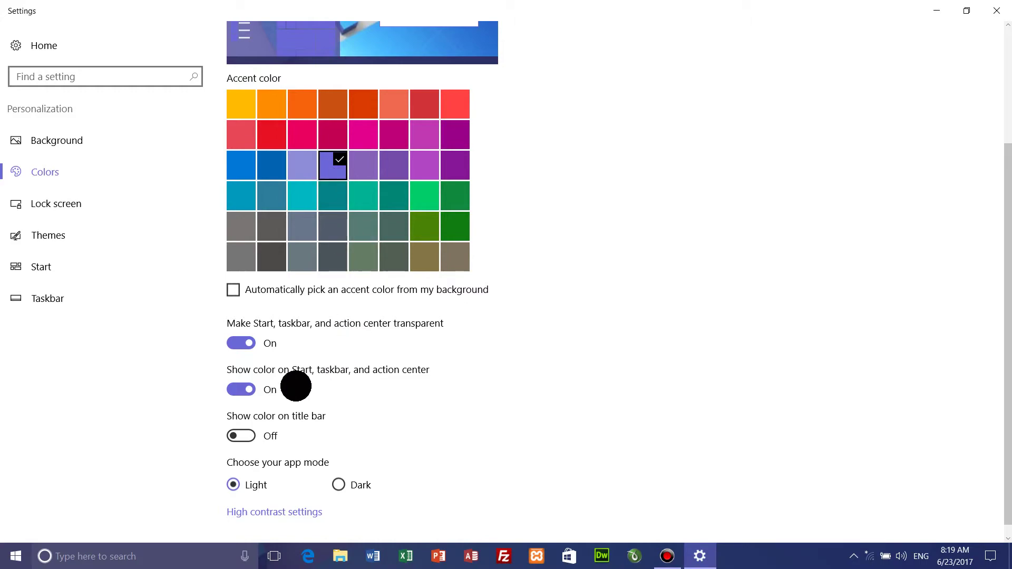
# Turn on showing color on the title bar and check it on a File Explorer window, closing that window again
pyautogui.click(241, 437)
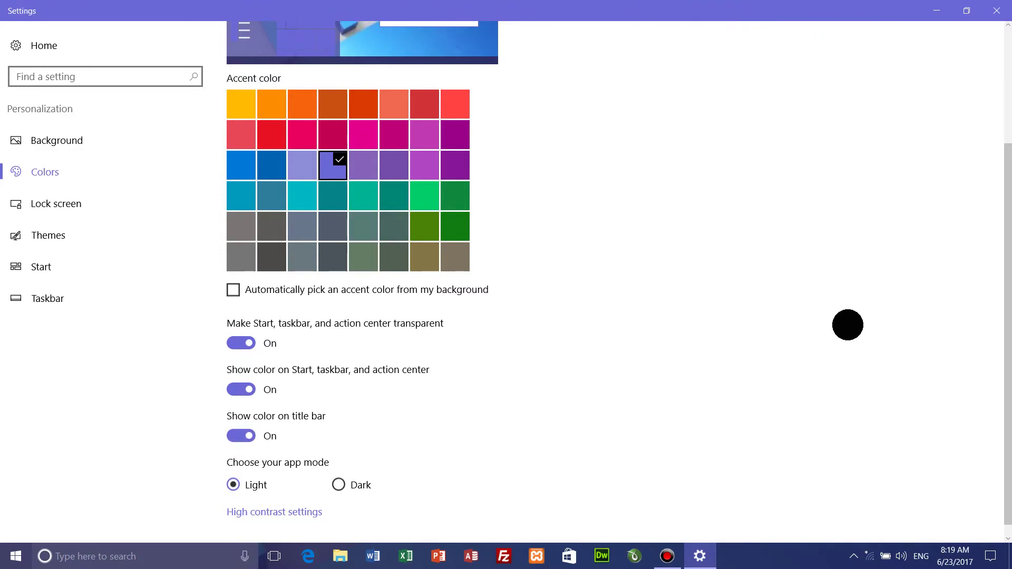
pyautogui.scroll(3, 848, 325)
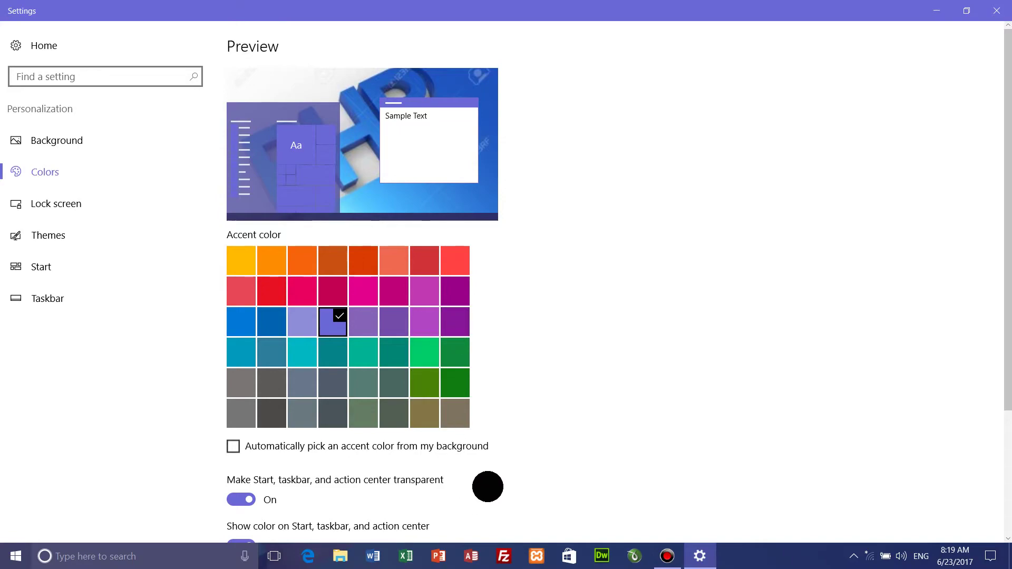
pyautogui.click(338, 554)
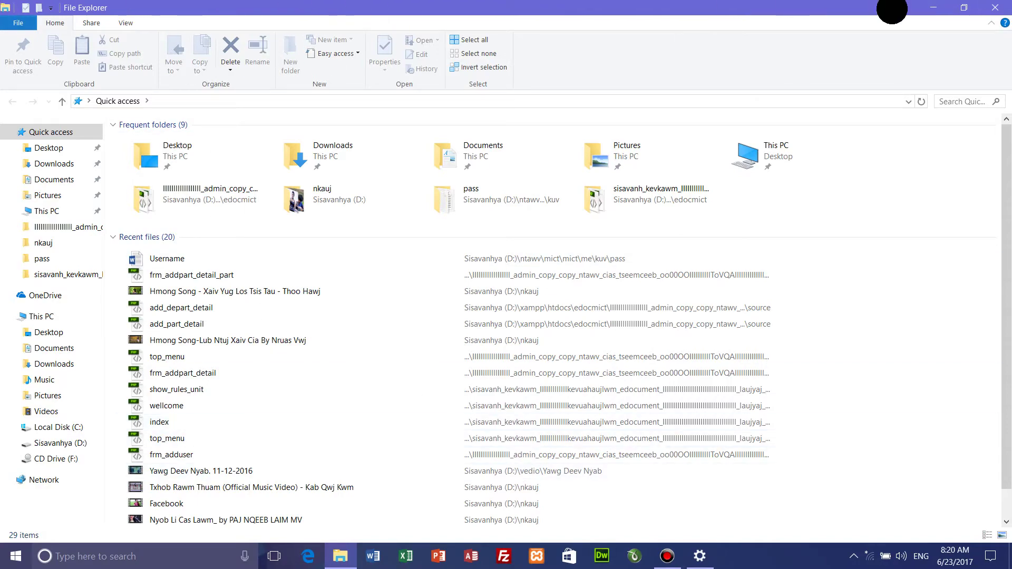
pyautogui.click(1001, 6)
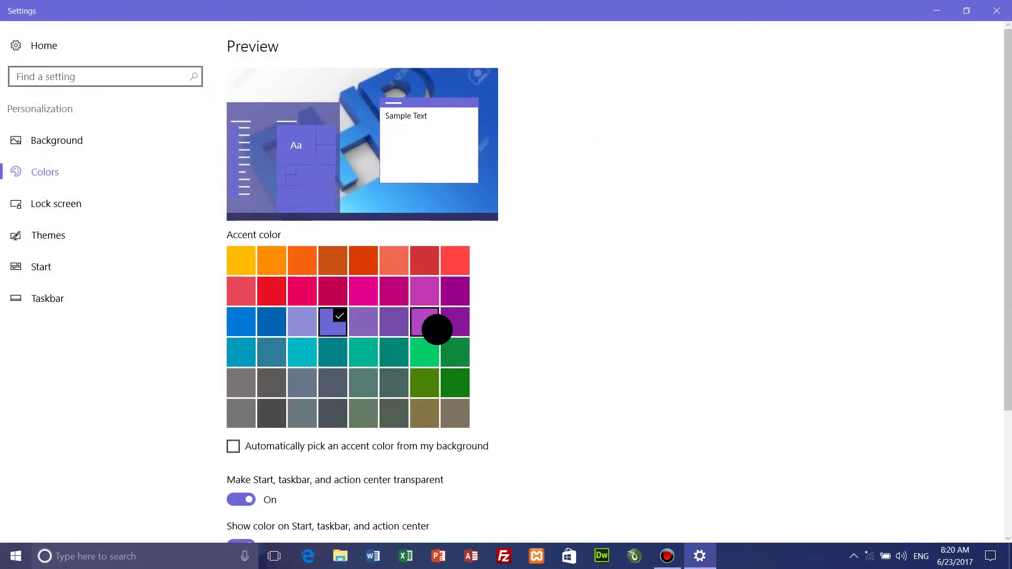
# Try the bright red accent color and check how it colors the Start menu
pyautogui.click(263, 290)
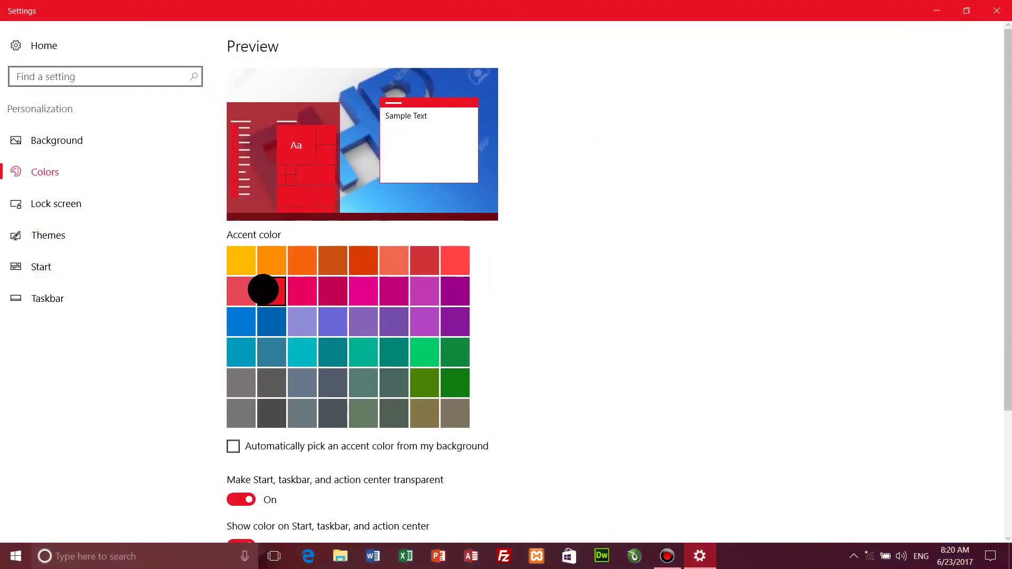
pyautogui.click(16, 555)
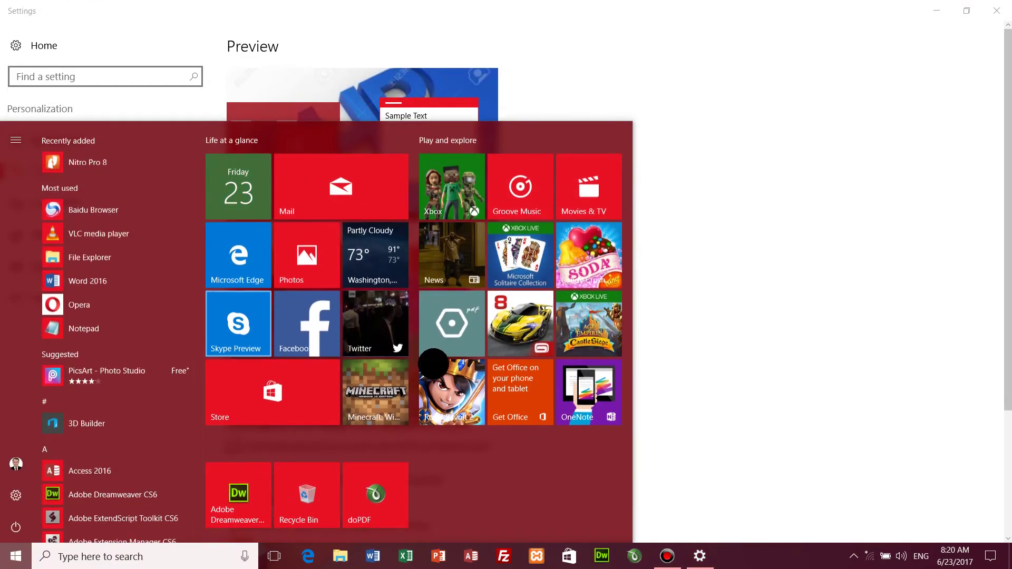
pyautogui.click(701, 454)
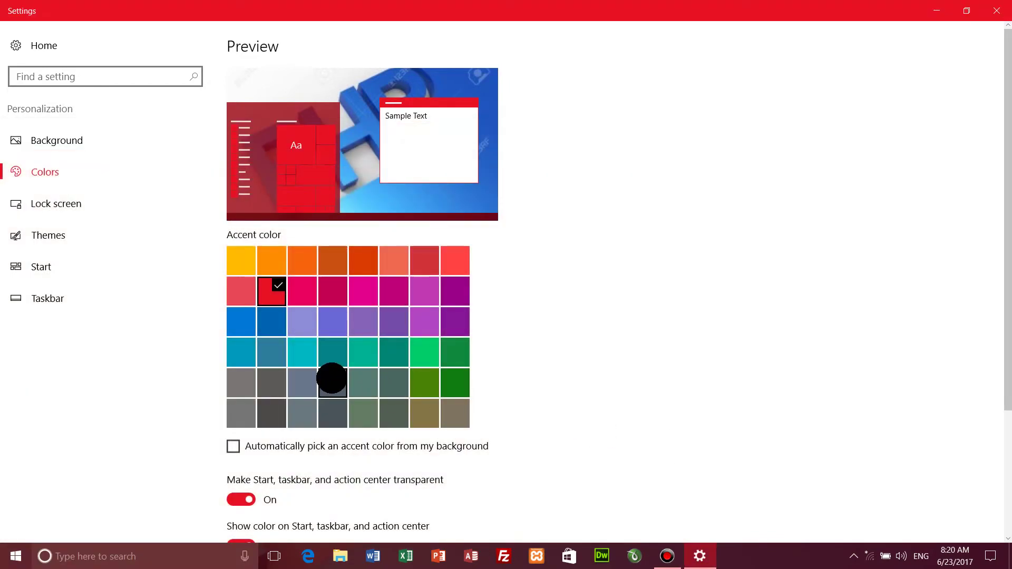
# Set the accent color to the dark green in the last column of the fifth swatch row
pyautogui.scroll(-3, 331, 378)
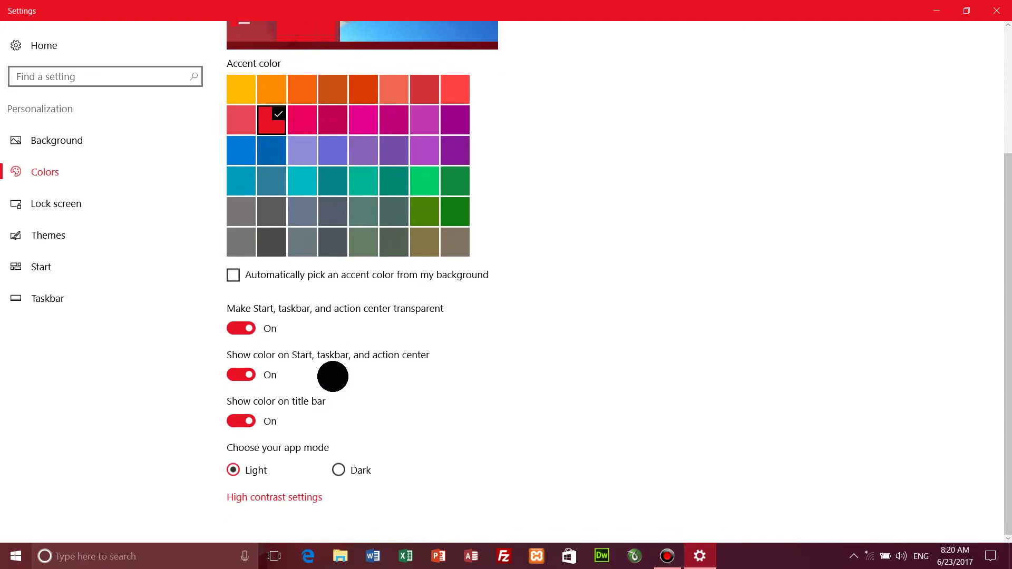
pyautogui.scroll(3, 333, 378)
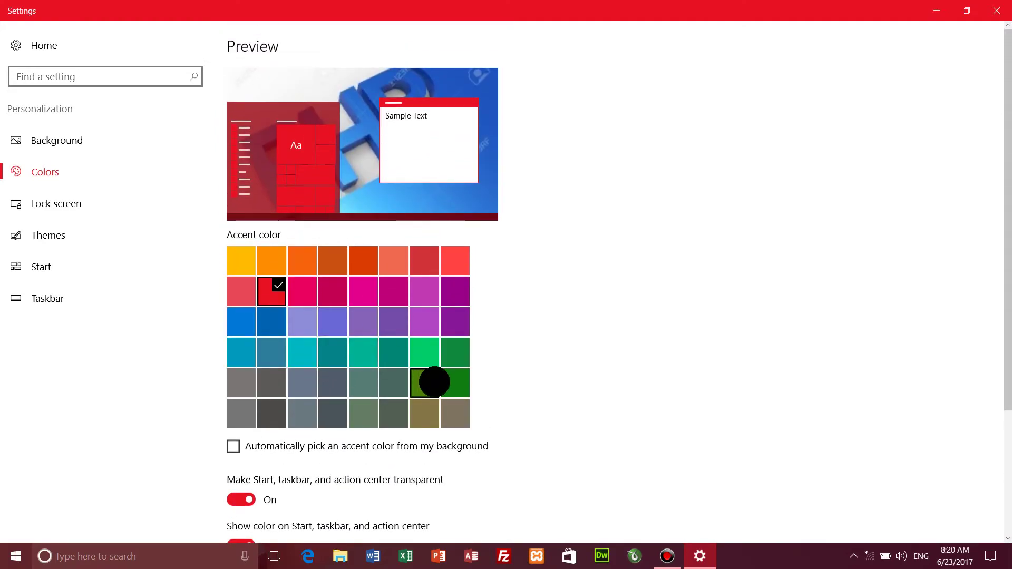
pyautogui.click(451, 386)
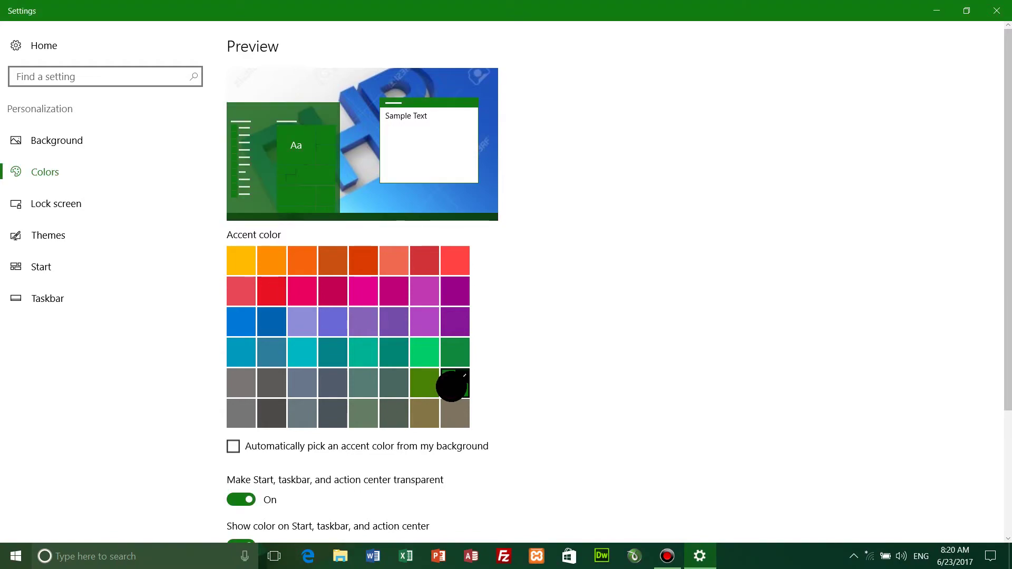
pyautogui.click(269, 323)
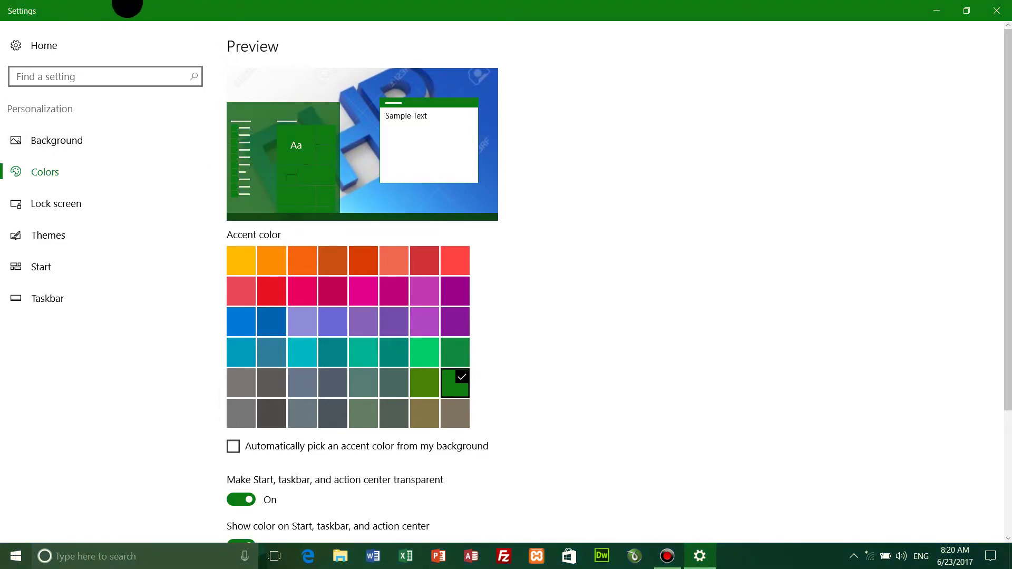
# Close the Settings window and refresh the desktop a few times
pyautogui.click(998, 6)
pyautogui.rightClick(594, 178)
pyautogui.click(615, 216)
pyautogui.rightClick(475, 198)
pyautogui.click(490, 242)
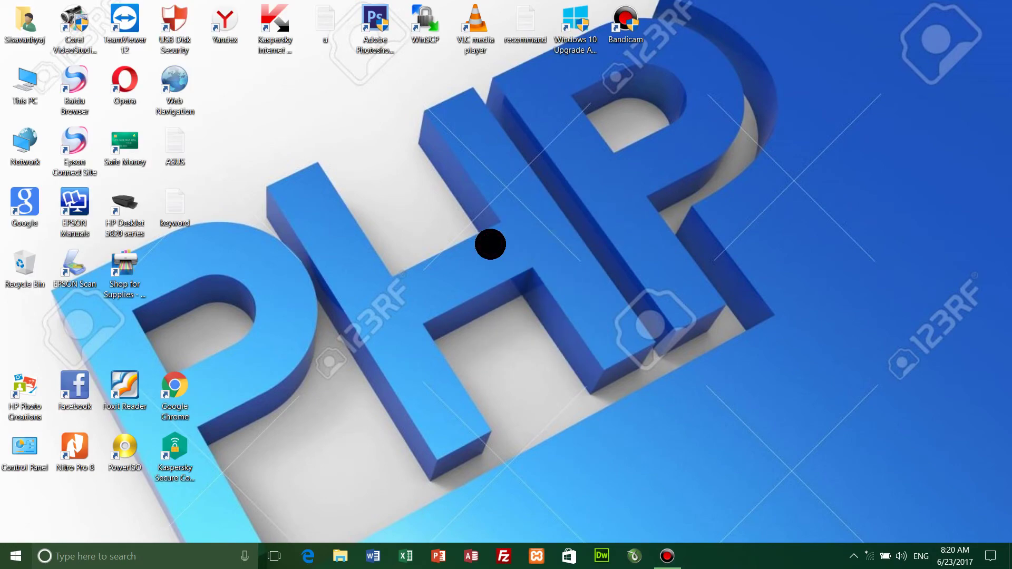
pyautogui.rightClick(489, 244)
pyautogui.click(516, 287)
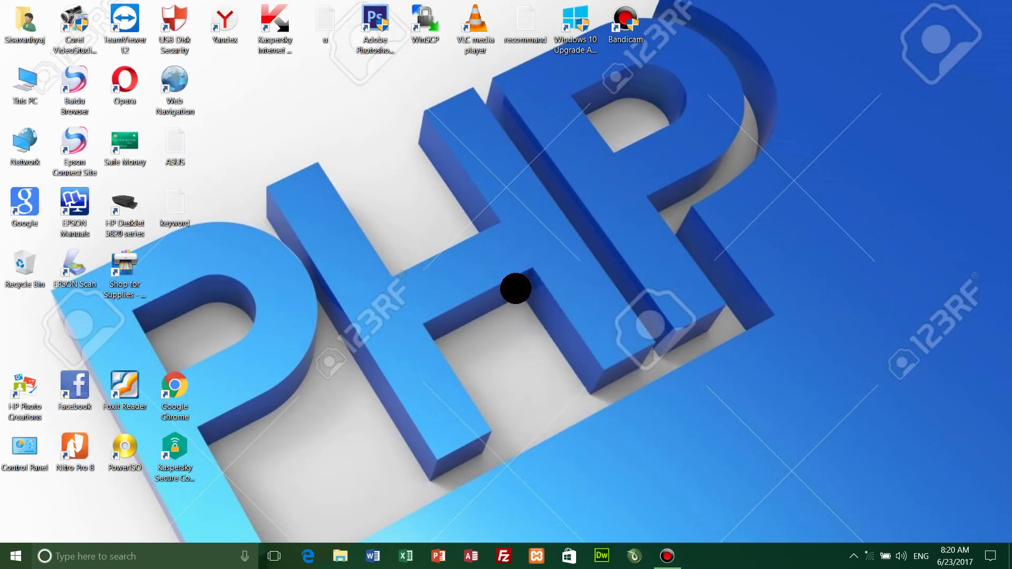
# Reopen the desktop's personalization settings and bring up the accent color display options
pyautogui.rightClick(516, 288)
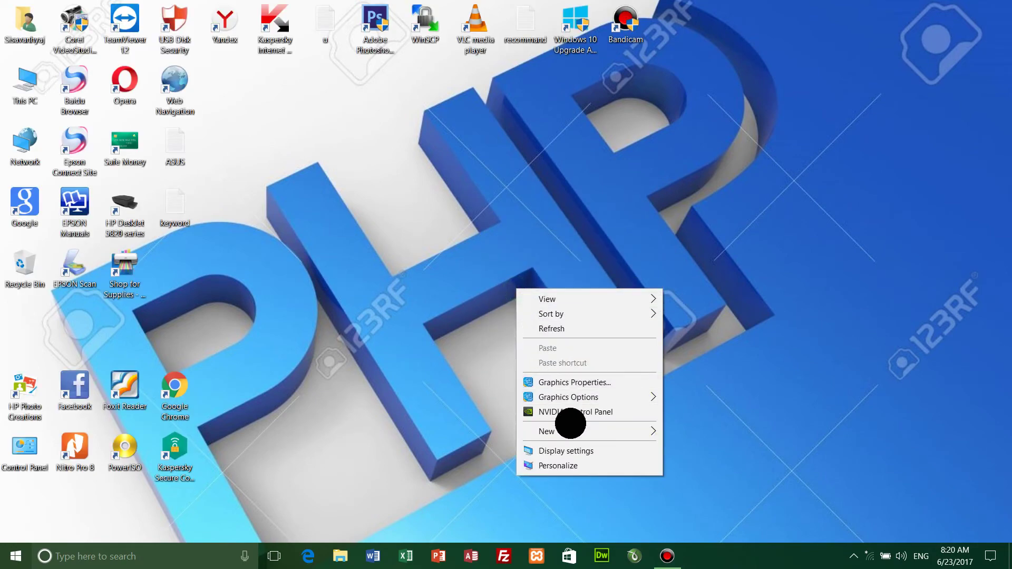
pyautogui.click(563, 466)
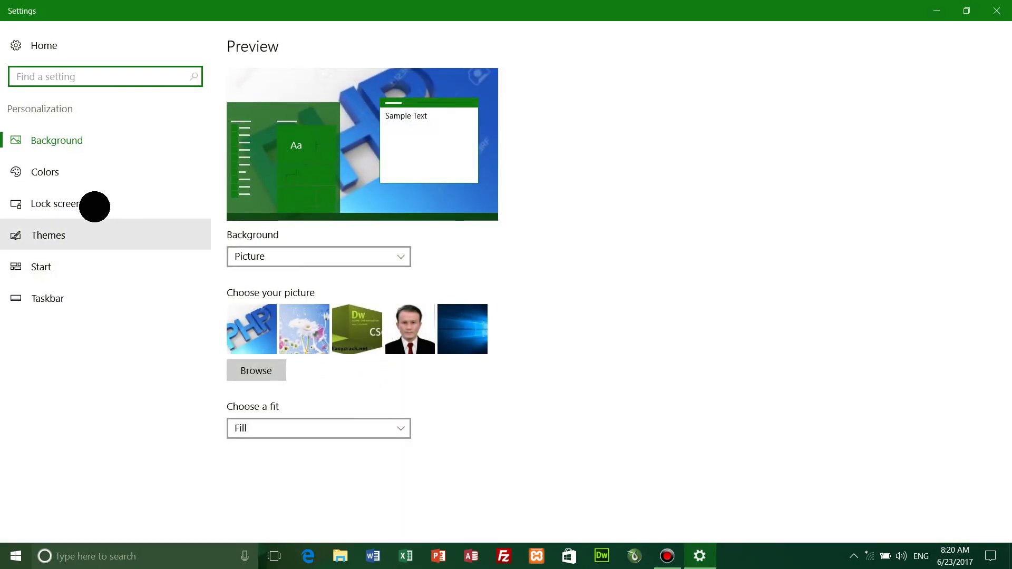
pyautogui.click(86, 173)
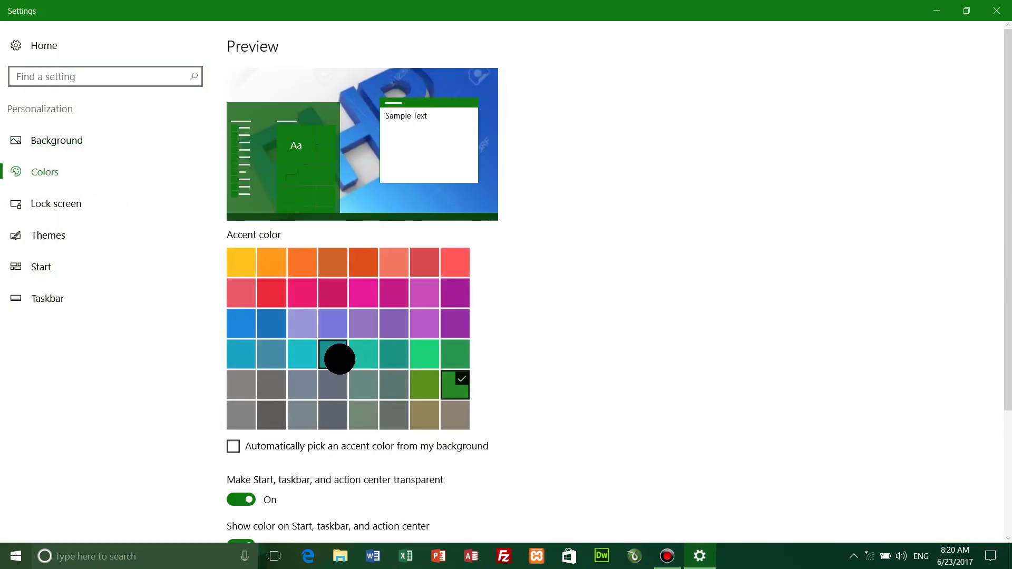
pyautogui.scroll(-3, 369, 361)
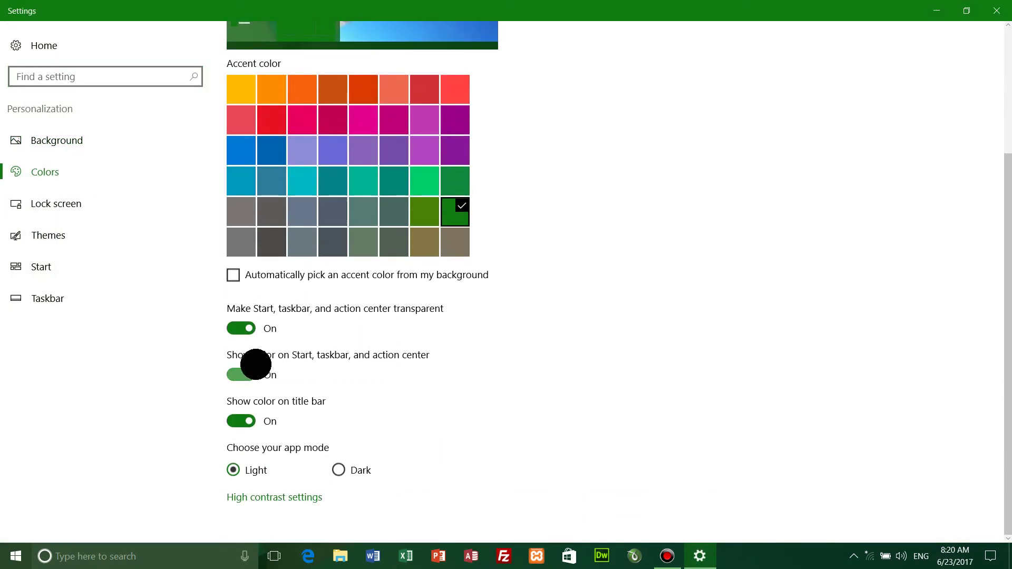
# Try turning off color on Start, taskbar, and action center and on the title bar, switching both on again
pyautogui.click(248, 375)
pyautogui.click(235, 419)
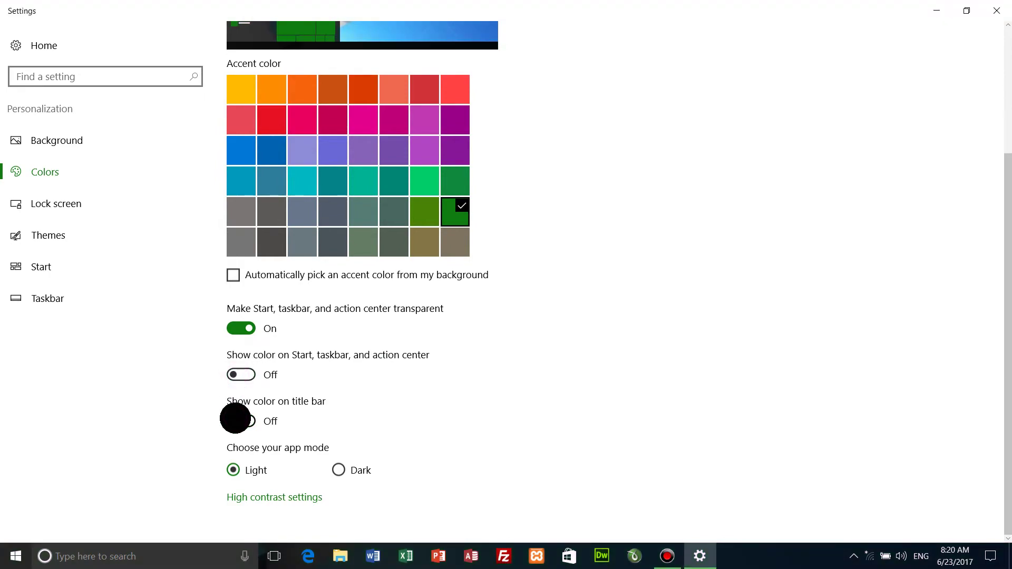
pyautogui.click(249, 374)
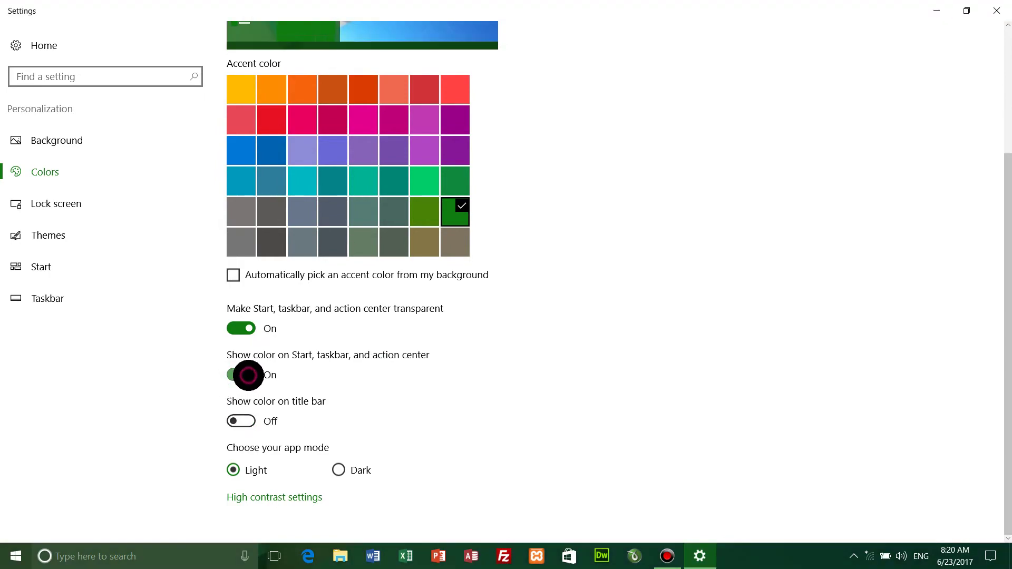
pyautogui.click(254, 421)
# Try the bright red and olive green accent colors, returning to the dark green in the fifth swatch row
pyautogui.click(276, 120)
pyautogui.click(426, 213)
pyautogui.click(456, 221)
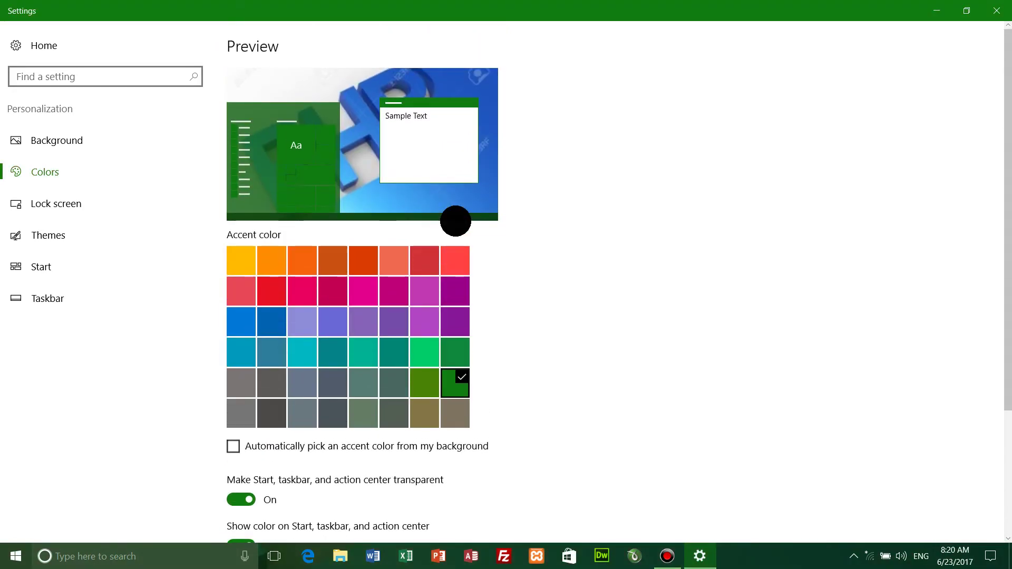
# Look over the Colors, Themes and Lock screen pages of the personalization settings
pyautogui.click(96, 175)
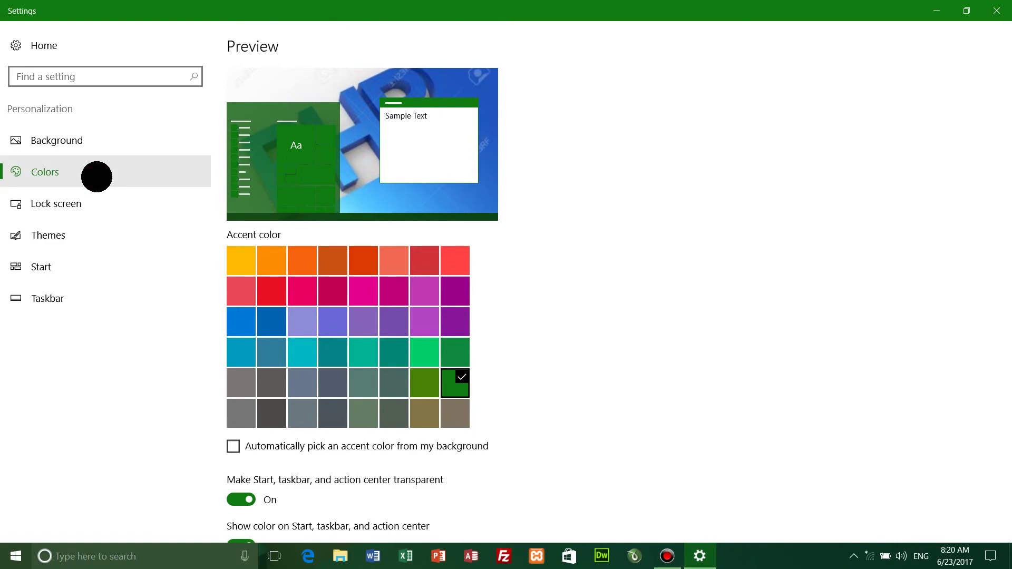
pyautogui.click(68, 228)
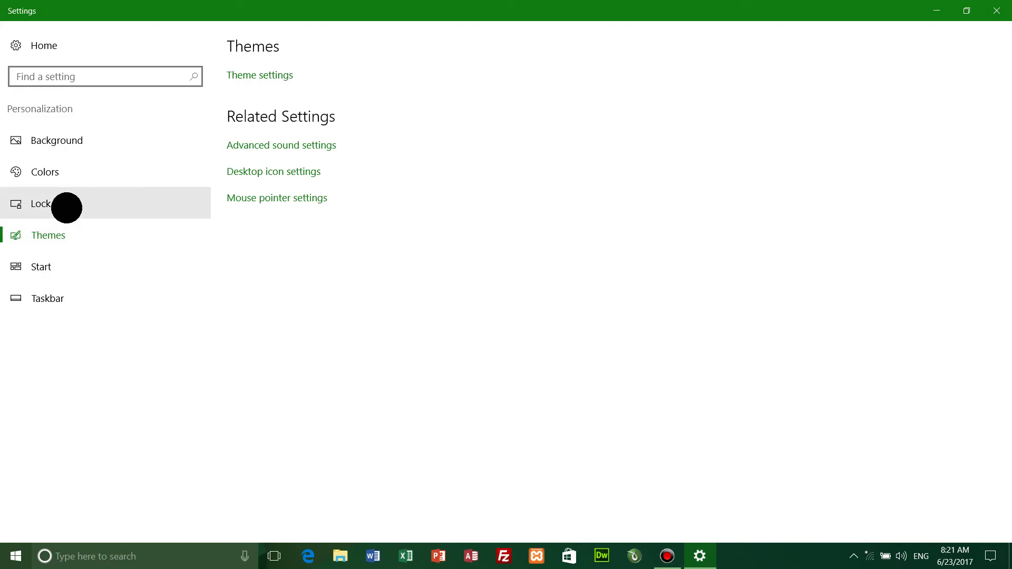
pyautogui.click(67, 207)
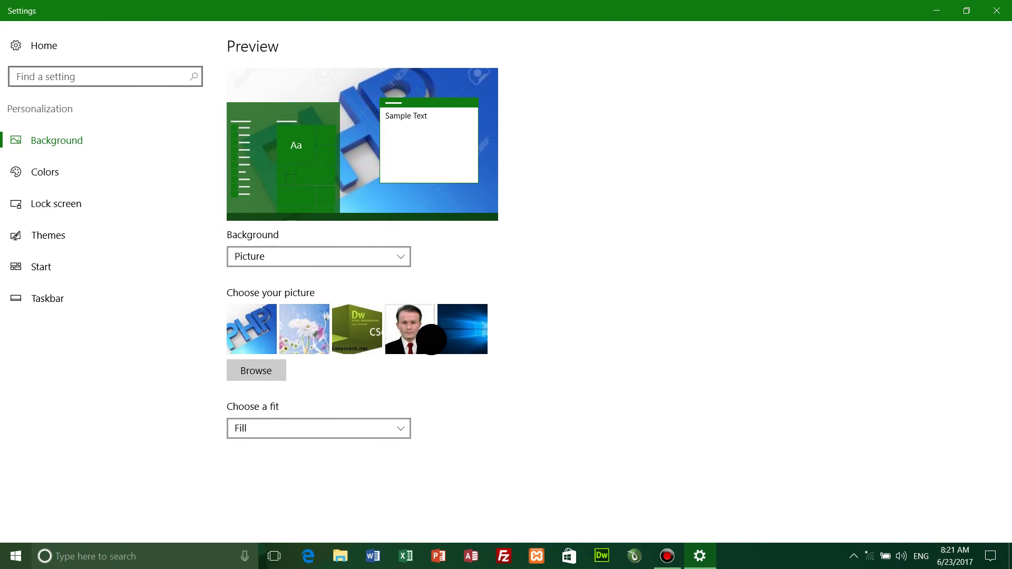
# Try the blue Windows picture as desktop background, check it behind the smaller Settings window, and restore the PHP picture
pyautogui.click(463, 343)
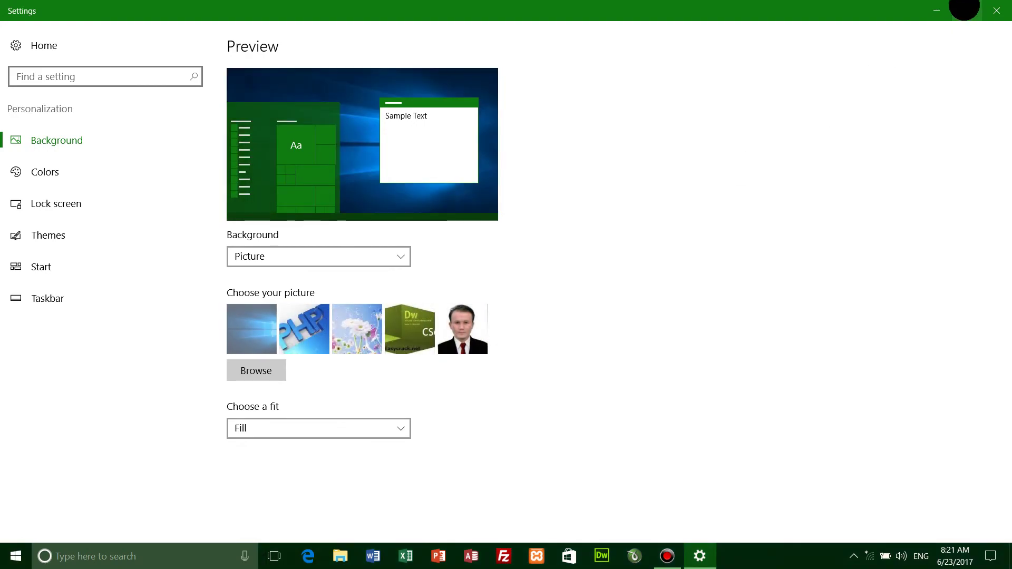
pyautogui.click(967, 10)
pyautogui.click(583, 130)
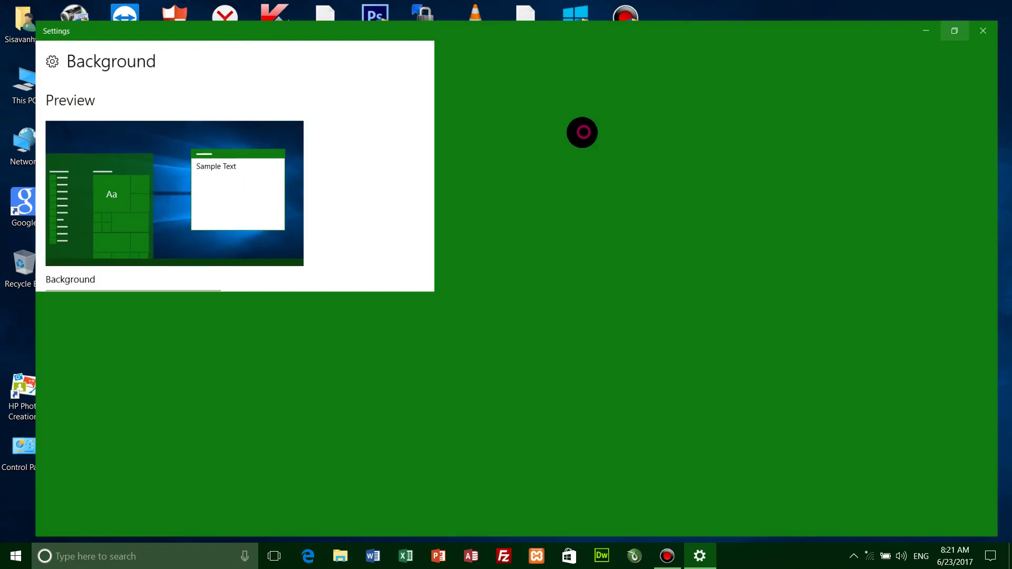
pyautogui.click(301, 328)
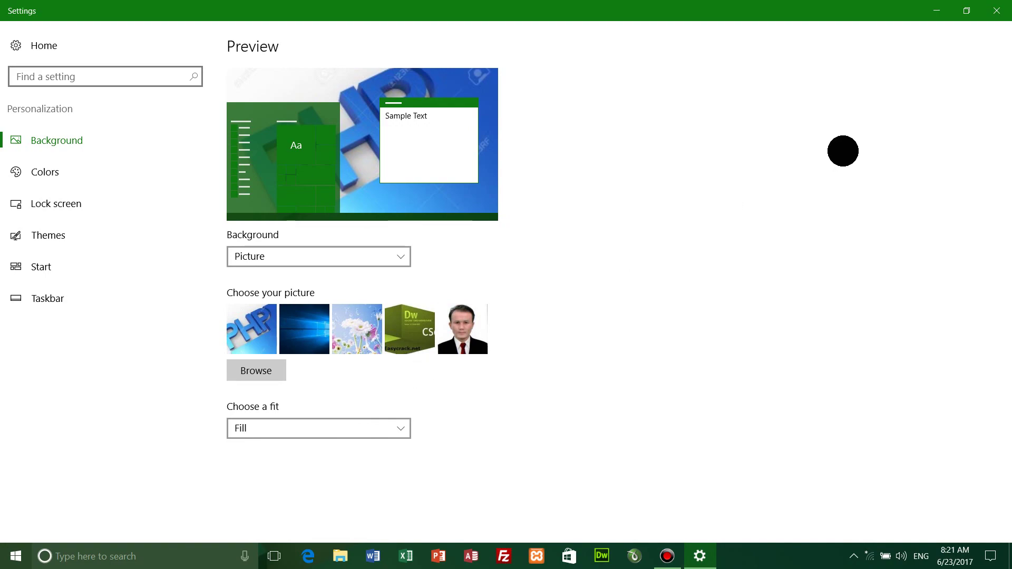
# Close Settings and refresh the desktop to check the PHP background with the green taskbar
pyautogui.click(1005, 5)
pyautogui.rightClick(475, 224)
pyautogui.click(513, 271)
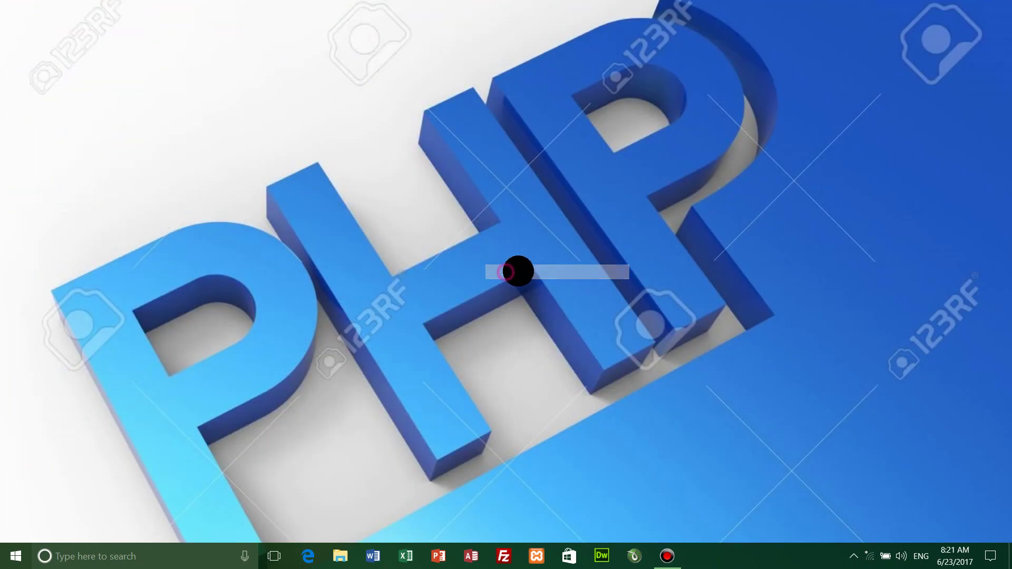
pyautogui.rightClick(522, 269)
pyautogui.click(546, 307)
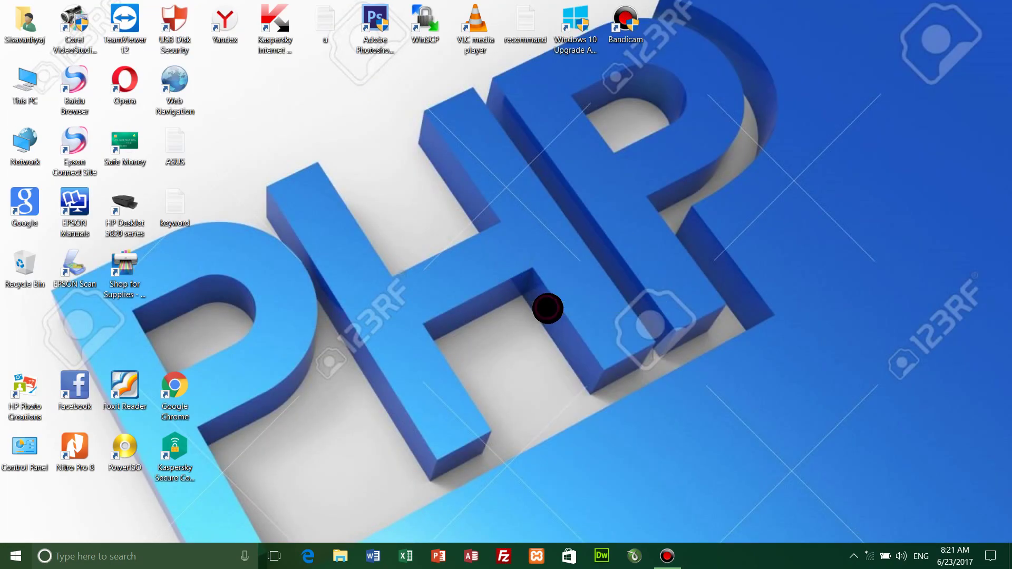